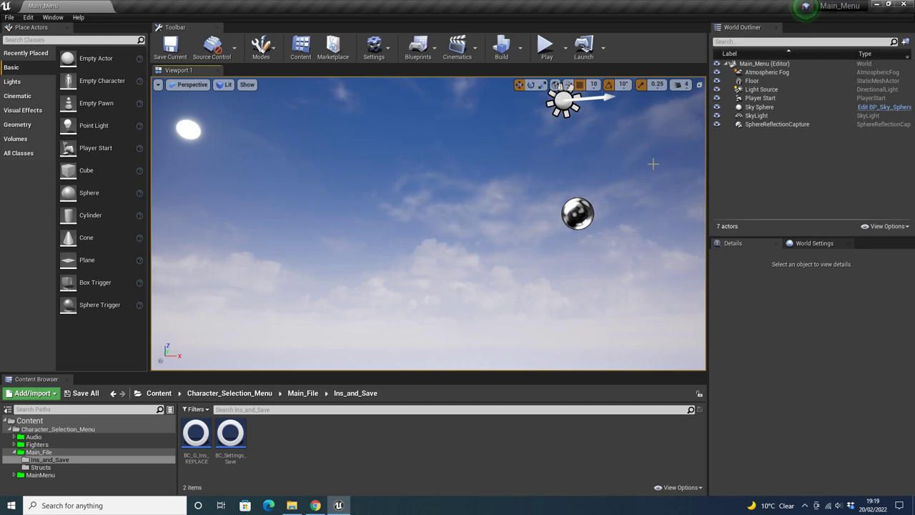
Run the Main_Menu level in the viewport and test moving the highlight between Quick Fight, Go to Gym and Sound Tracks
click(545, 46)
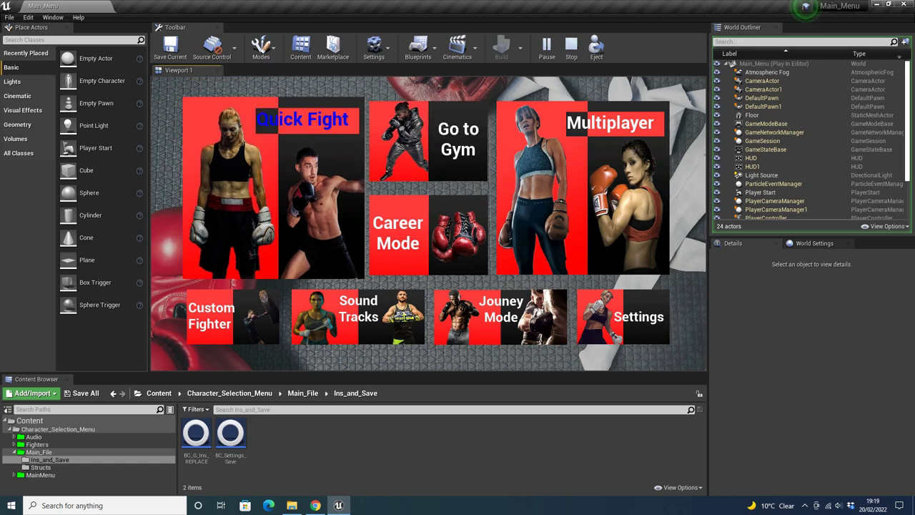
key(Down)
key(Right)
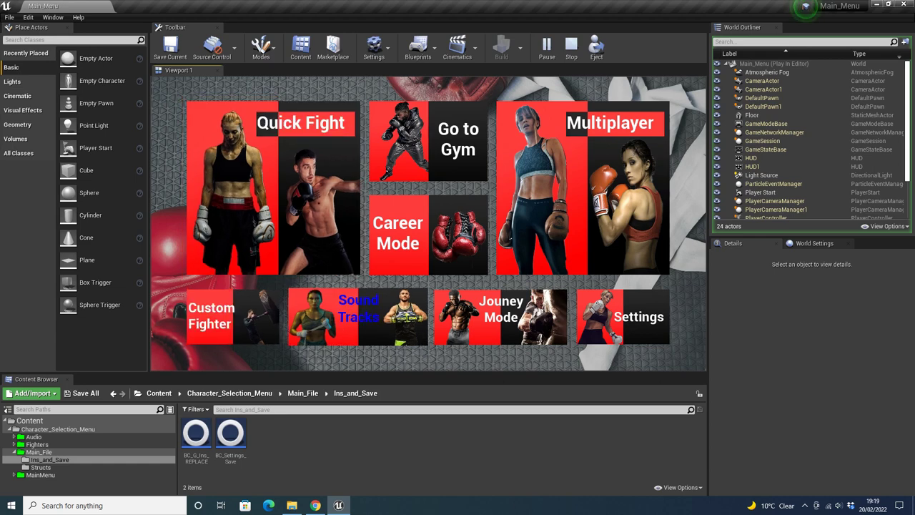
key(Left)
key(Up)
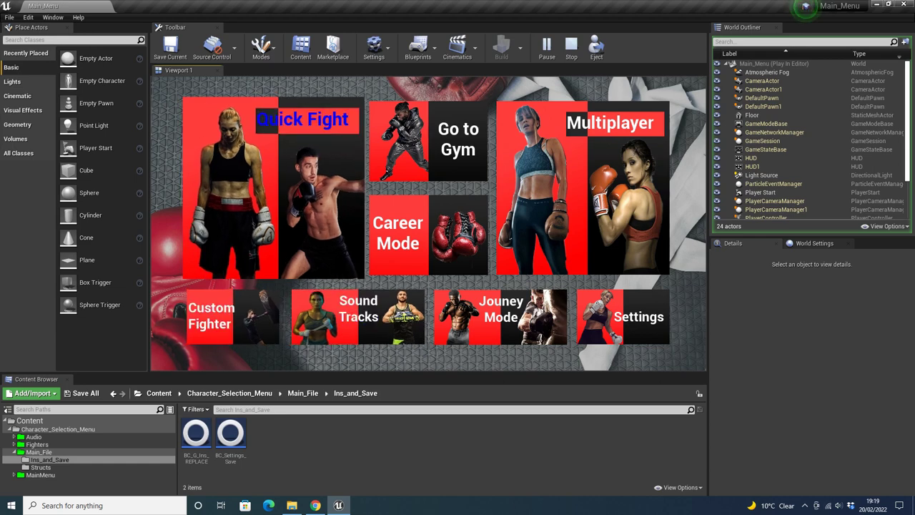
key(Right)
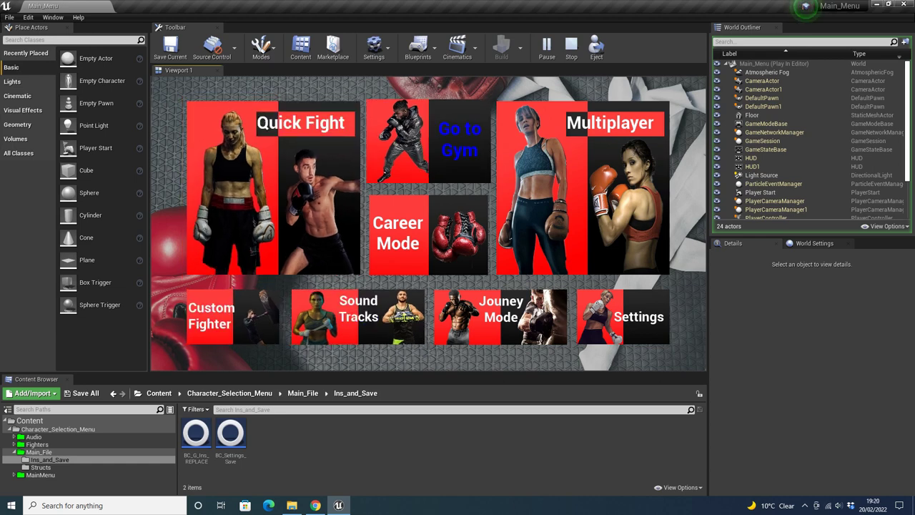
key(Left)
key(Down)
key(Right)
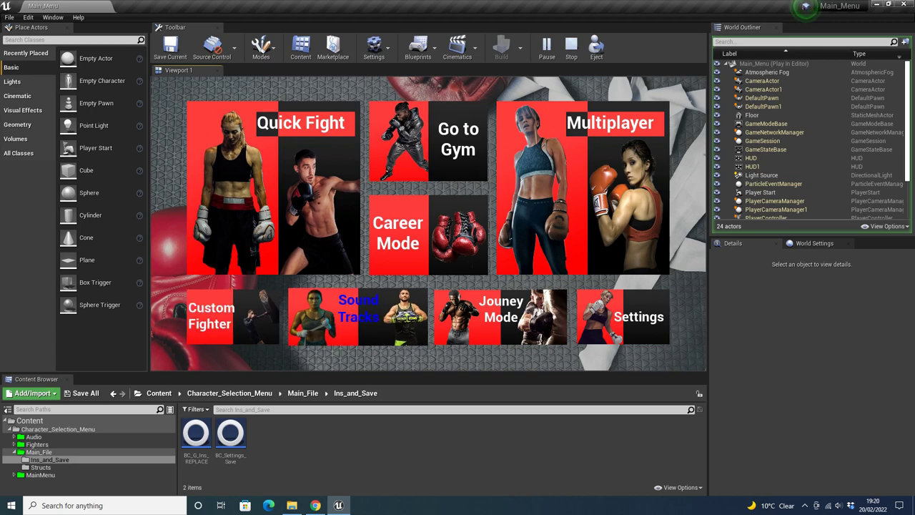
key(Left)
key(Up)
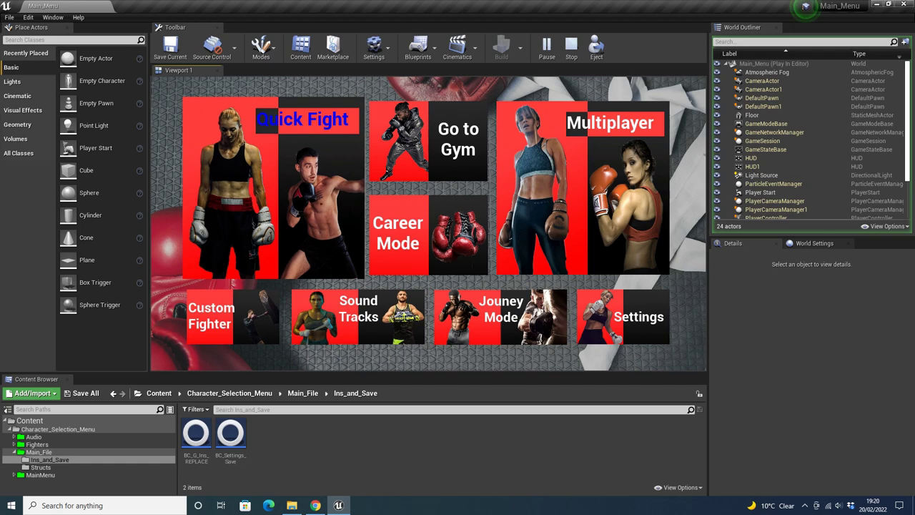
key(Down)
key(Right)
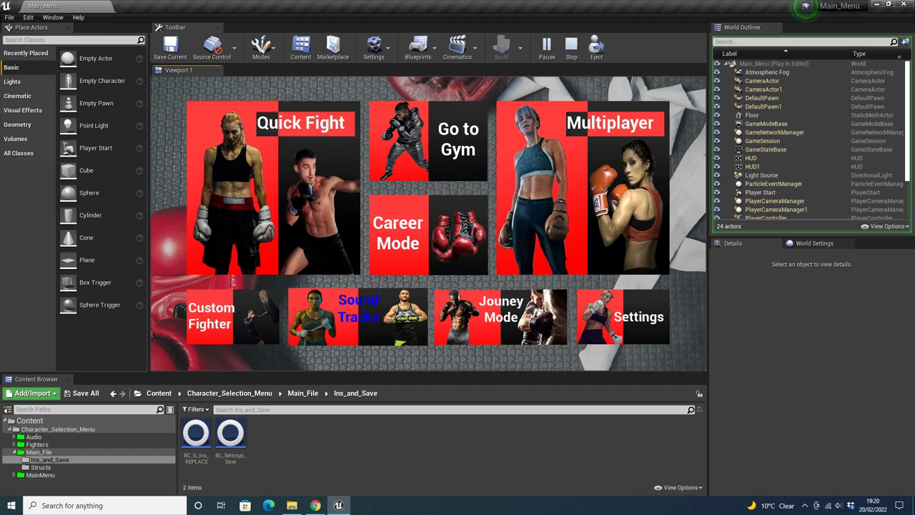
Test vertical menu navigation through the Career Mode, Jouney Mode and Go to Gym tiles
key(Up)
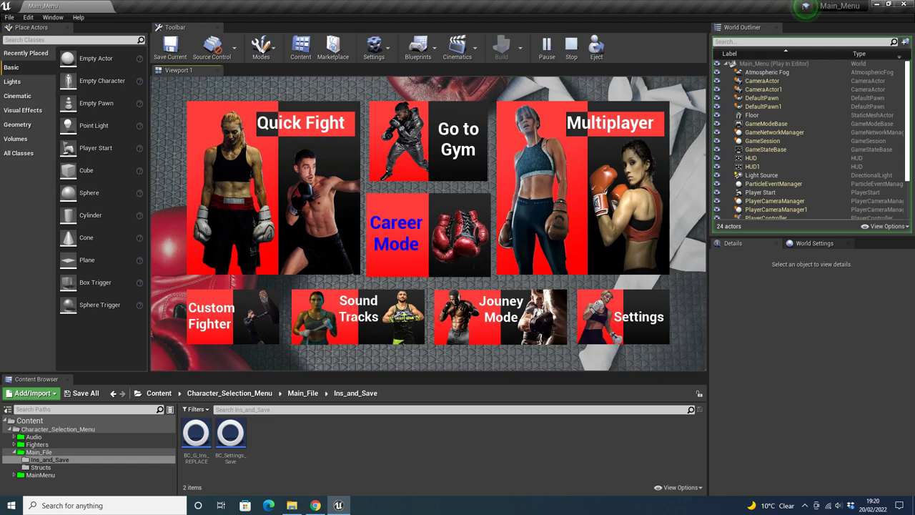
key(Down)
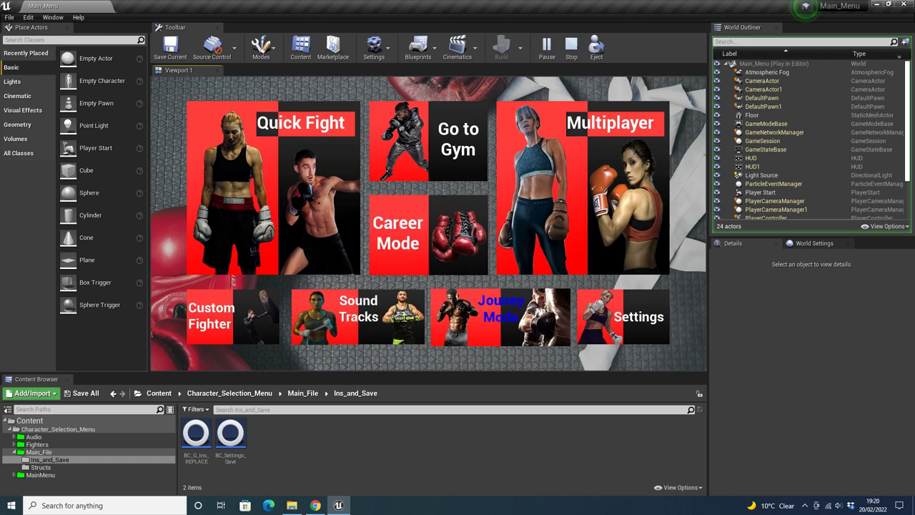
key(Up)
key(Left)
key(Down)
key(Right)
key(Up)
key(Up)
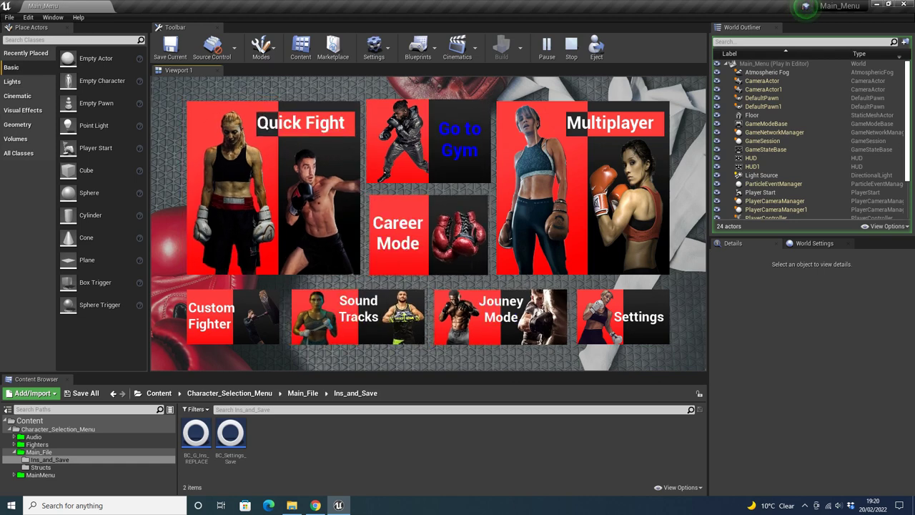
key(Down)
key(Up)
key(Down)
key(Up)
key(Down)
Open the Sound Tracks screen from the main menu and browse the first-row songs up to the fourth one
key(Down)
key(Left)
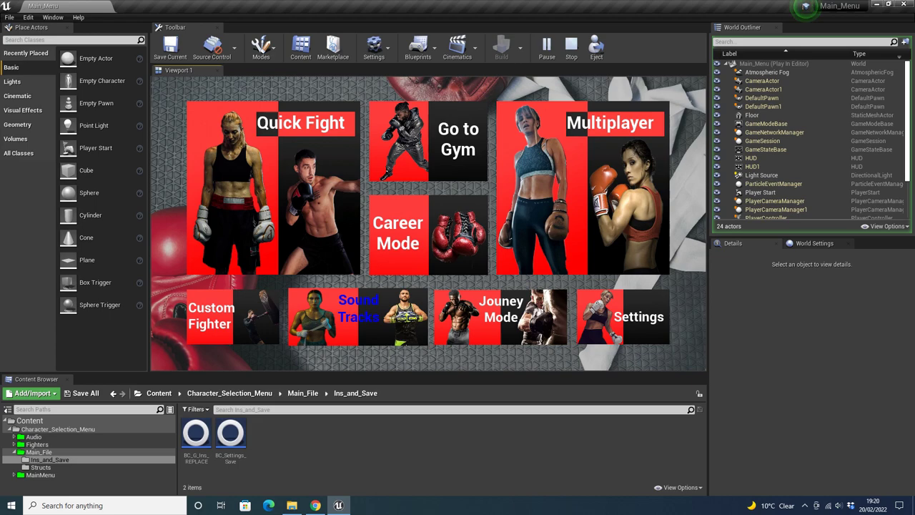
key(Return)
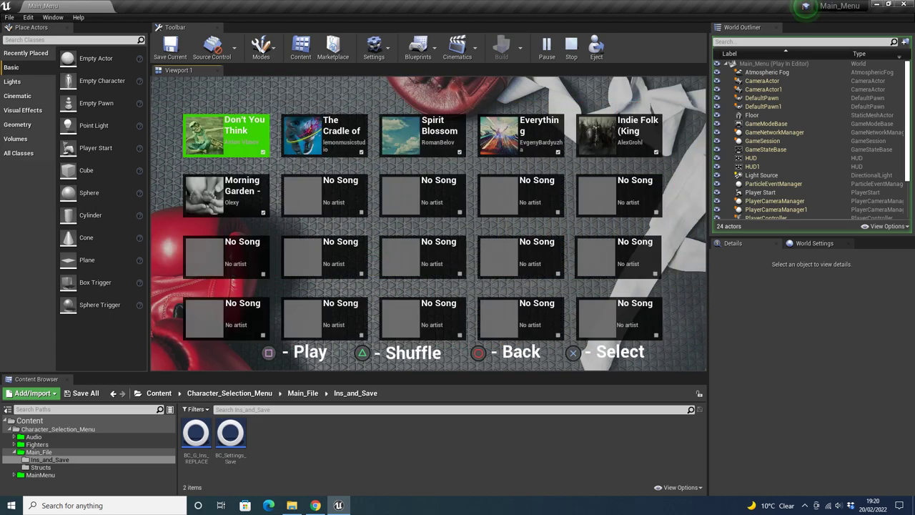
key(Right)
key(Left)
key(Right)
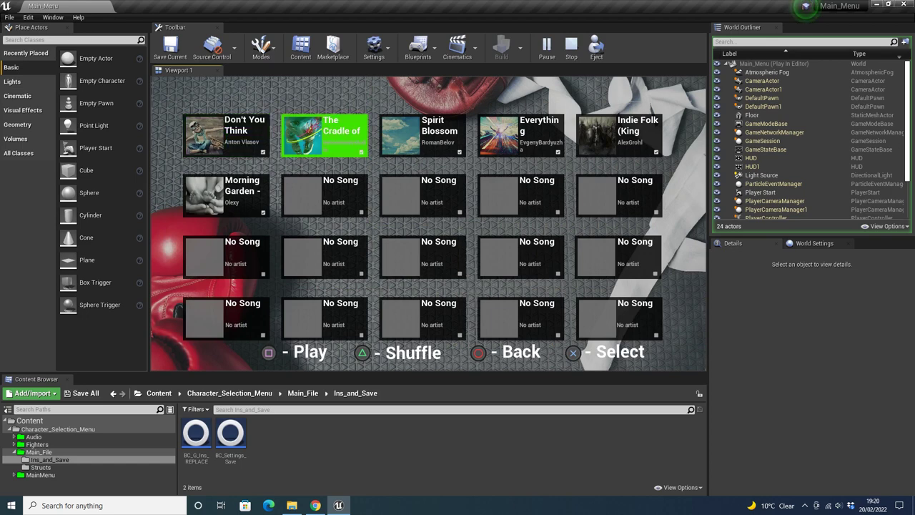
key(Right)
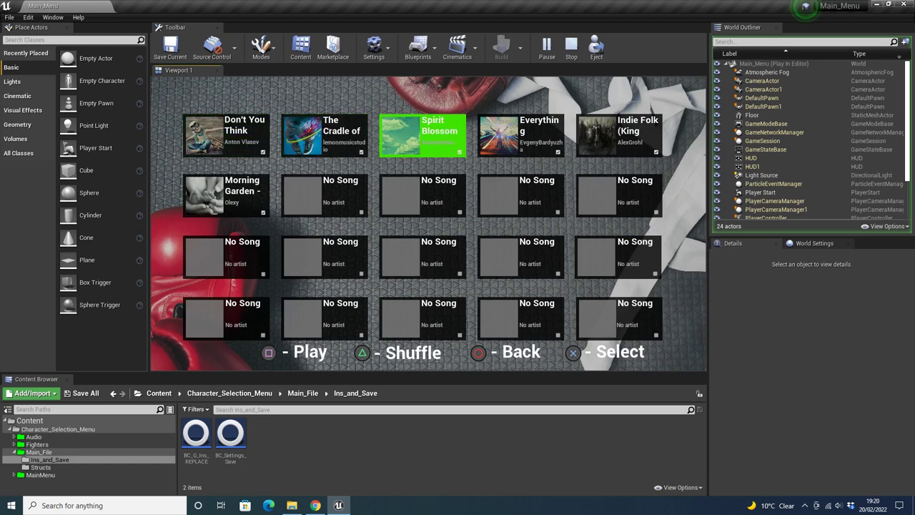
key(Right)
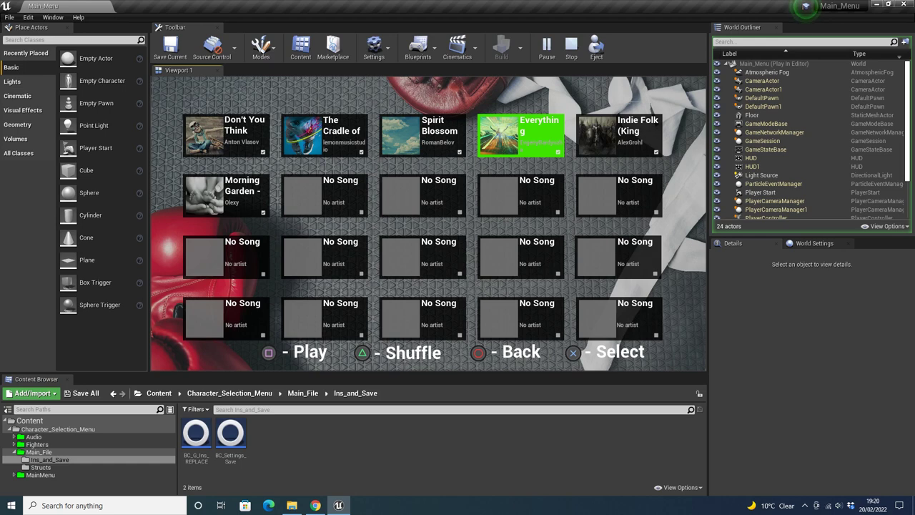
Deselect the second, third and fourth songs in the first row of the sound track list
key(Right)
key(Left)
key(Left)
key(Right)
key(Right)
key(Left)
key(Left)
key(Right)
key(Left)
key(Left)
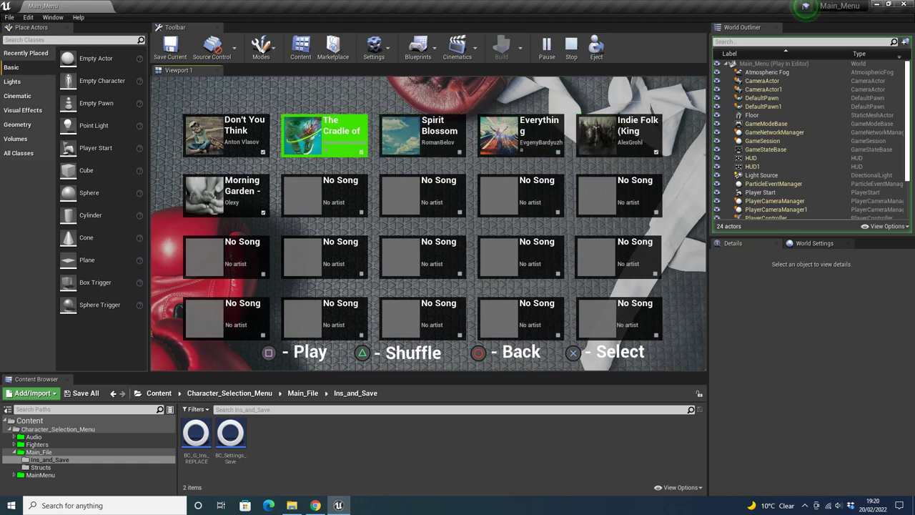
key(Right)
key(Right)
key(Right)
key(Left)
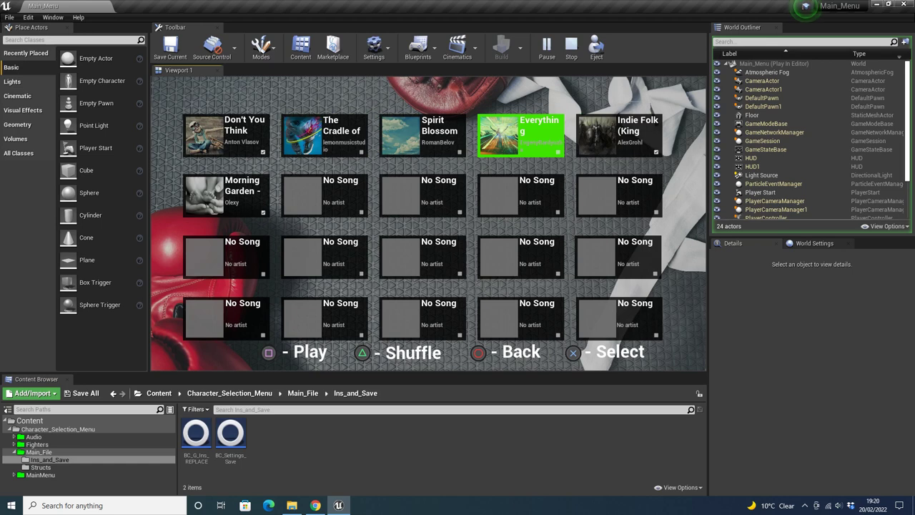
key(Left)
key(Right)
key(Right)
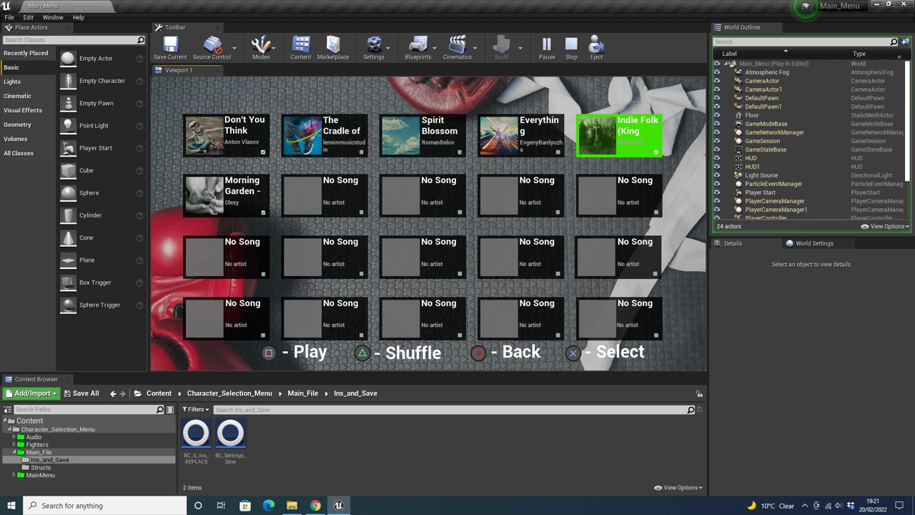
Play the selected songs and skip ahead through Indie Folk to Morning Garden
key(Left)
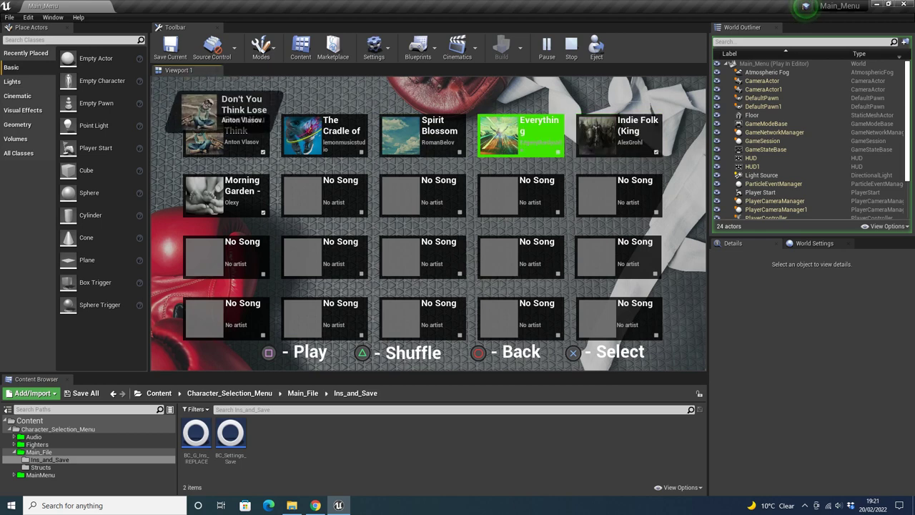
key(s)
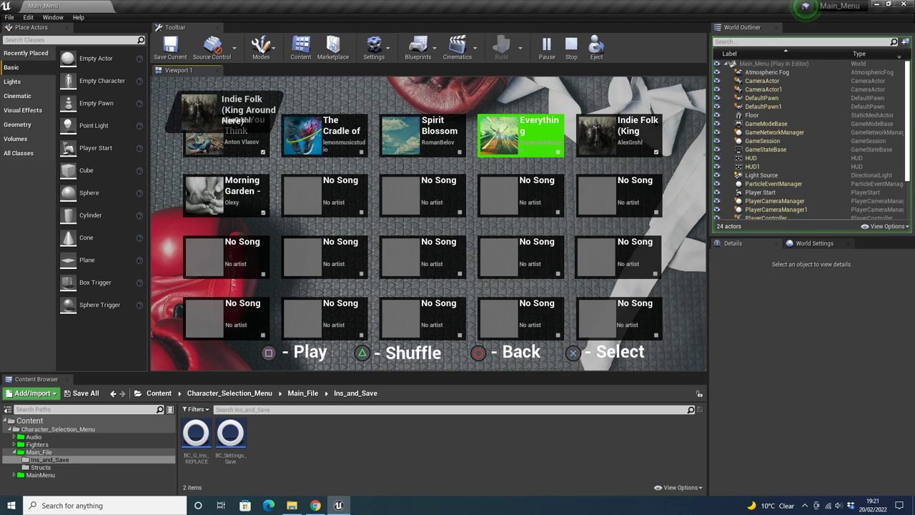
key(s)
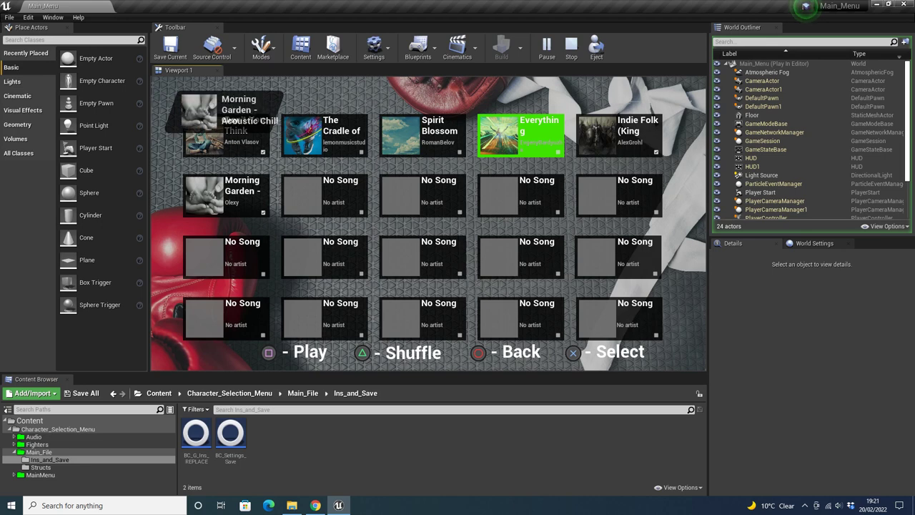
Reselect the three deselected first-row songs and return to the main menu
key(Left)
key(Left)
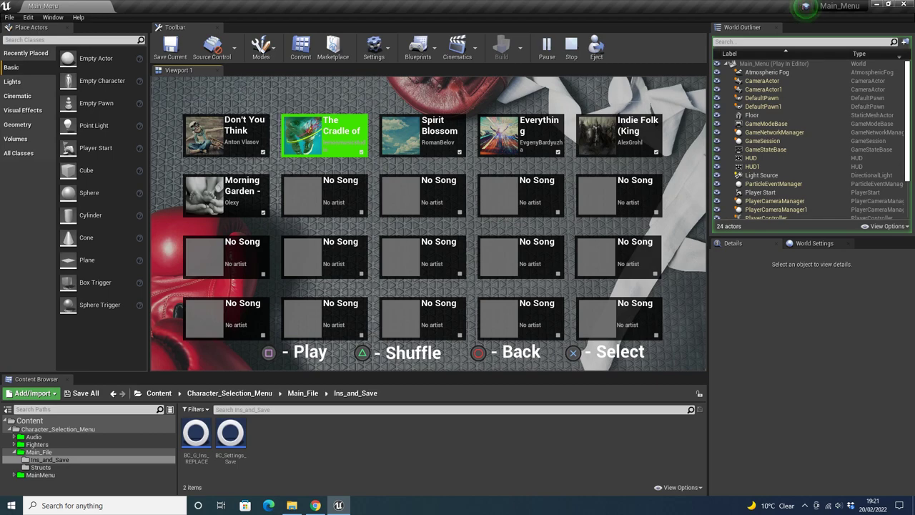
key(BackSpace)
Open Quick Fight and assign the controller to the first player's side of the fighter selection screen
key(Down)
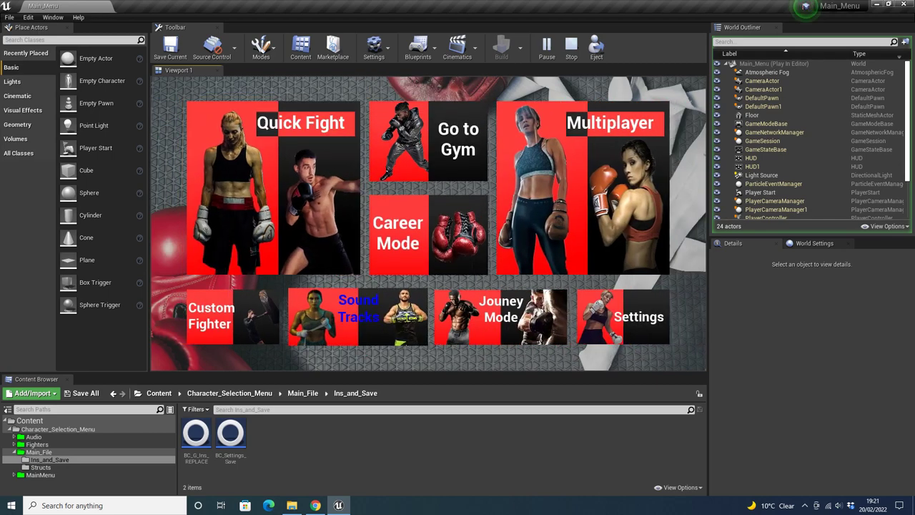
key(Up)
key(Left)
key(Return)
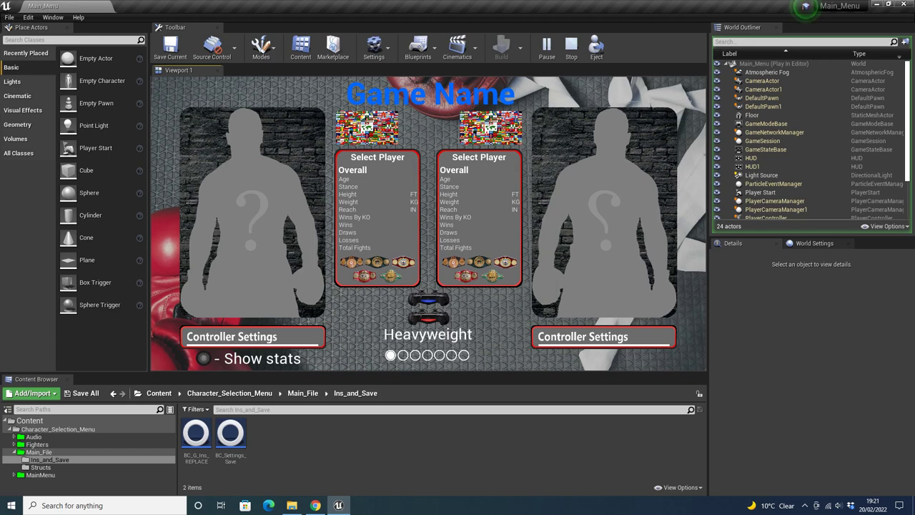
key(Left)
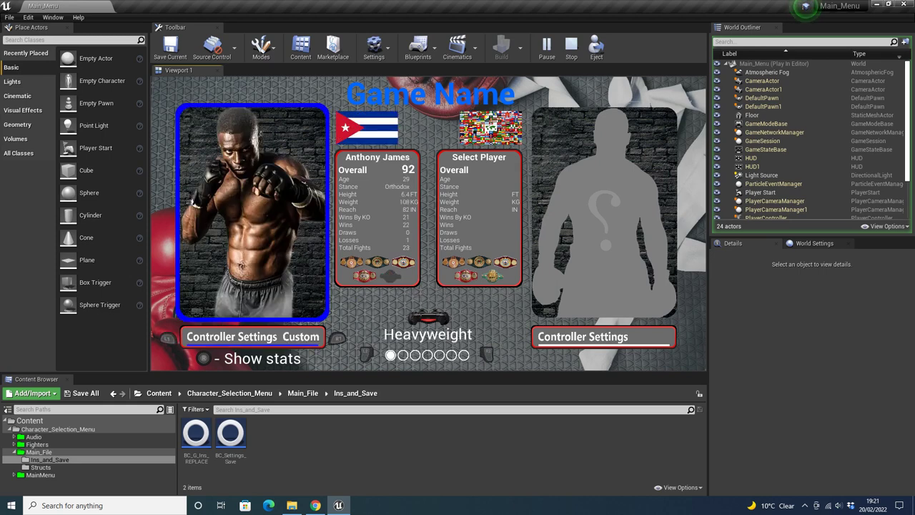
Browse the heavyweight fighters for the first player and settle on the one with the Russian flag
key(Down)
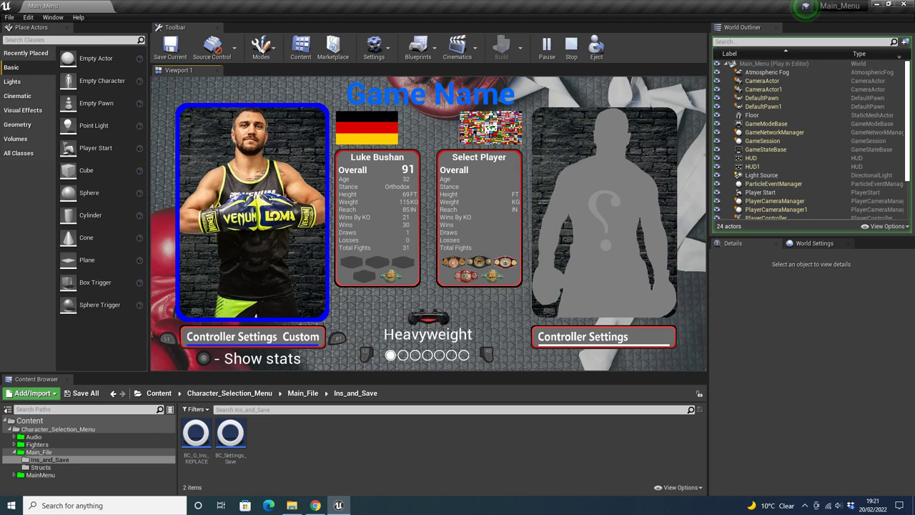
key(Down)
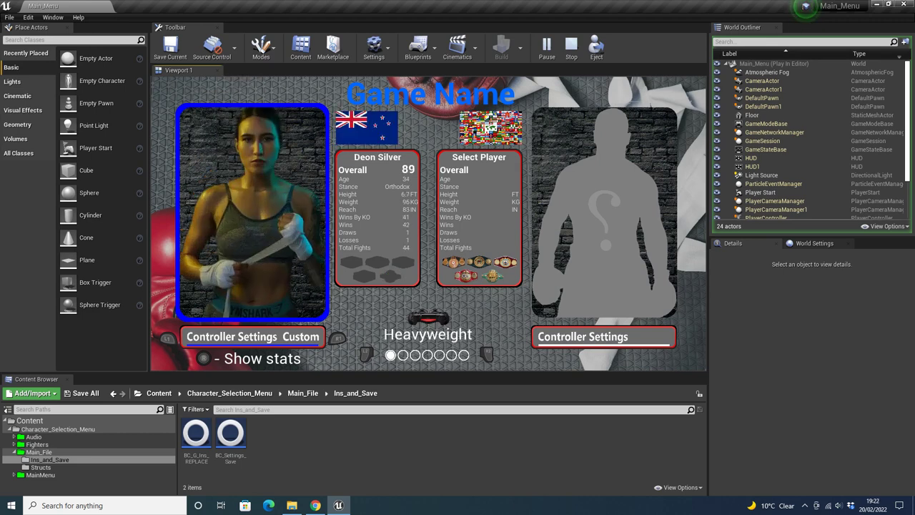
key(Down)
key(Down)
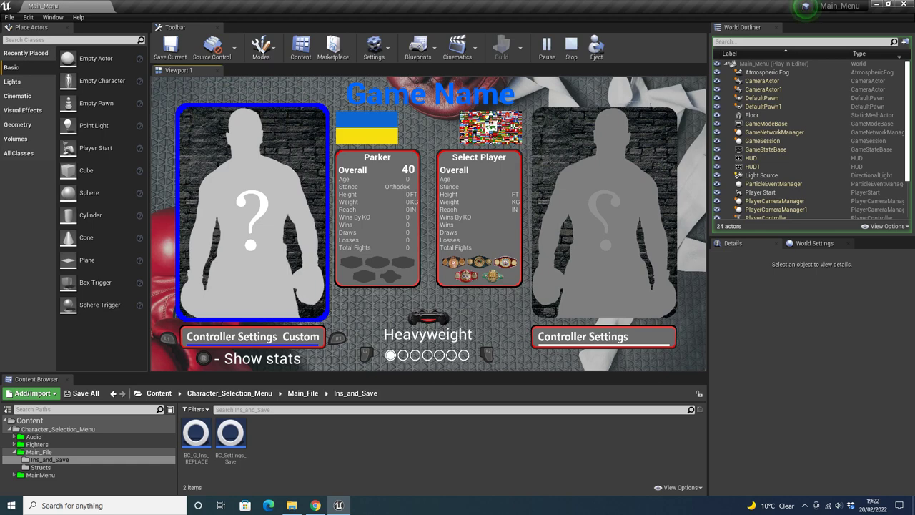
key(Up)
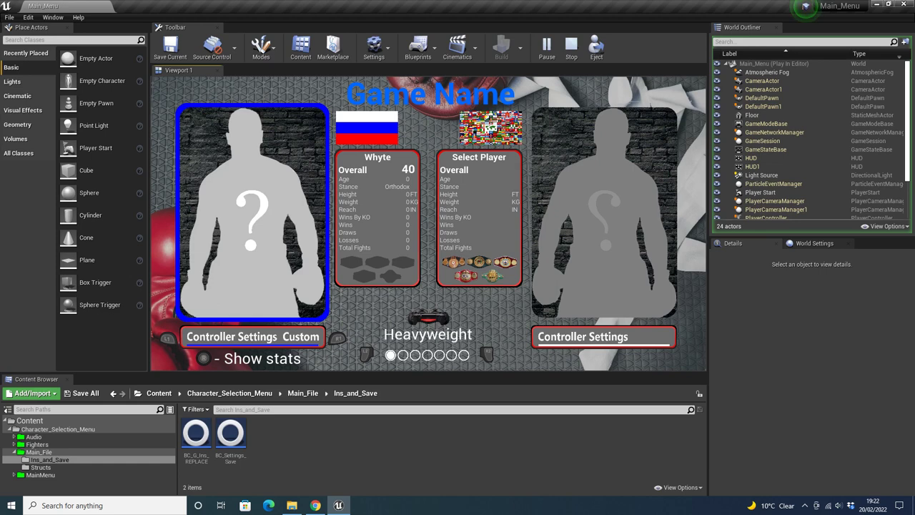
key(Down)
key(Right)
Show the chosen fighter's Player Stats, review them down to the Miscellaneous section, and hide them again
key(r)
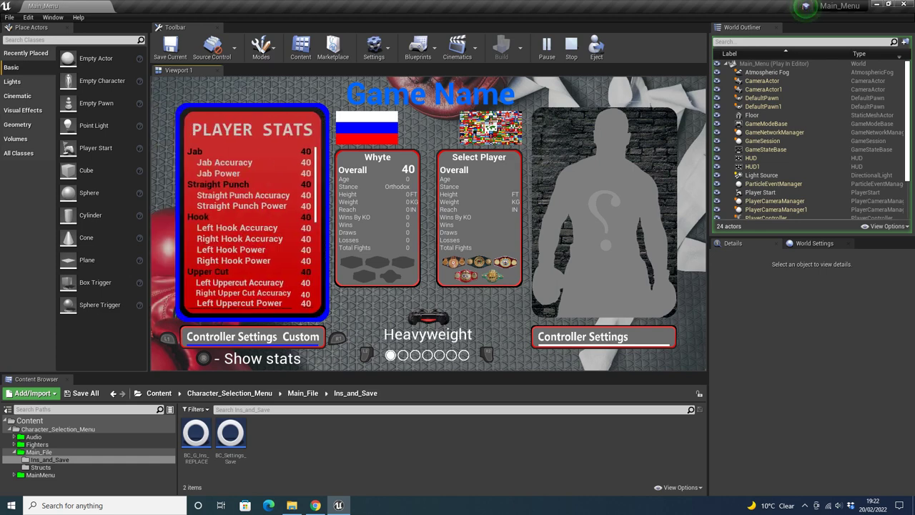
scroll(252, 227, down, 5)
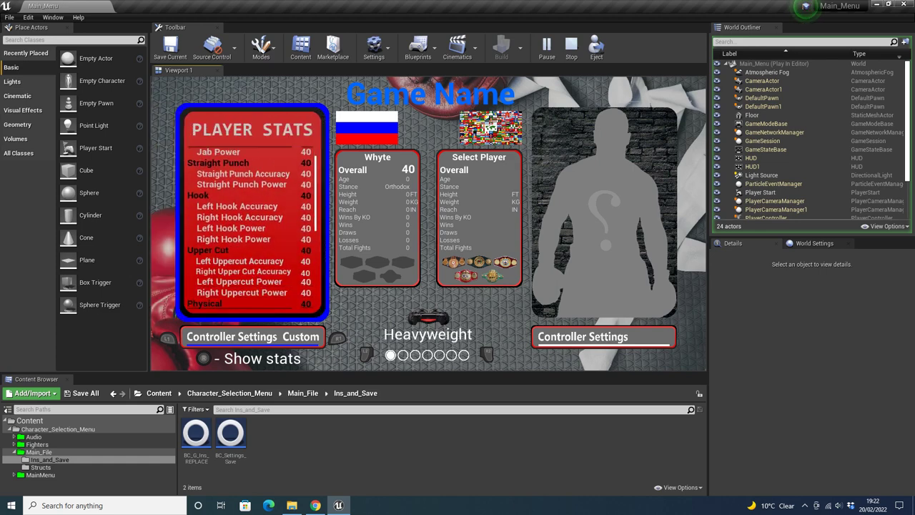
scroll(252, 227, up, 1)
scroll(252, 227, down, 4)
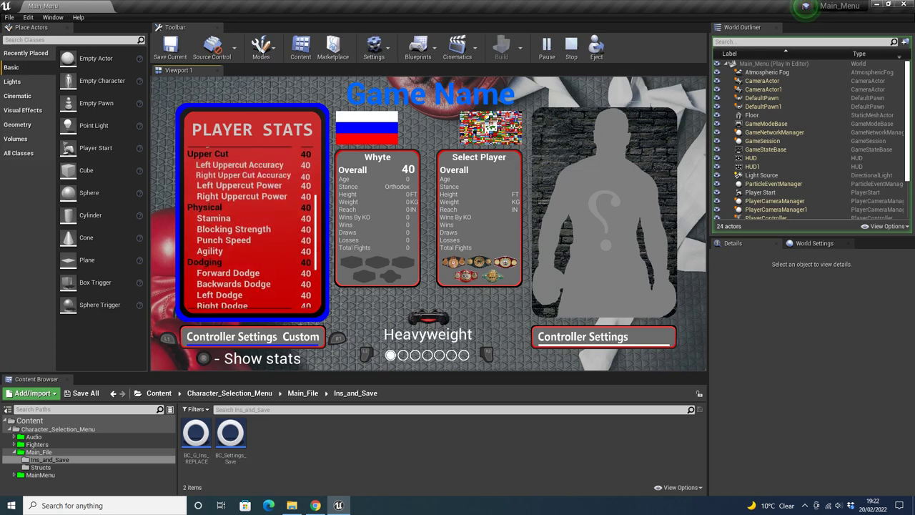
scroll(252, 227, up, 1)
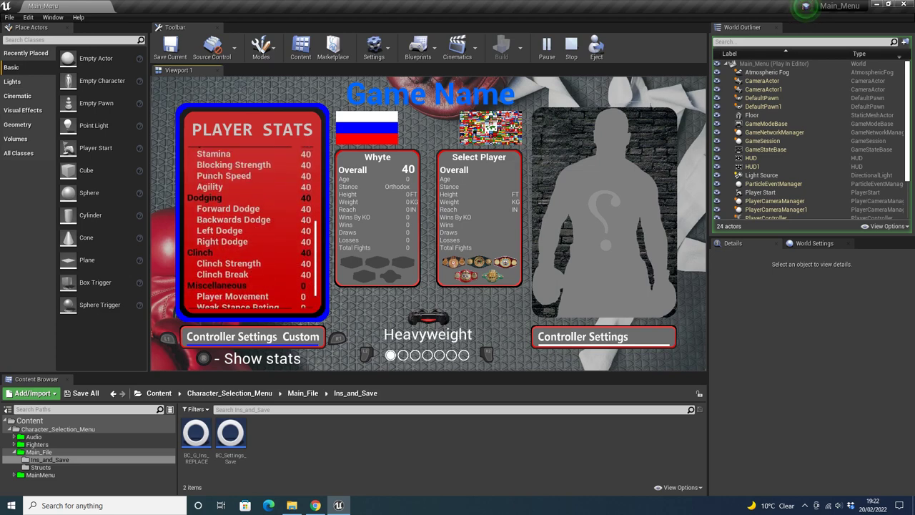
key(r)
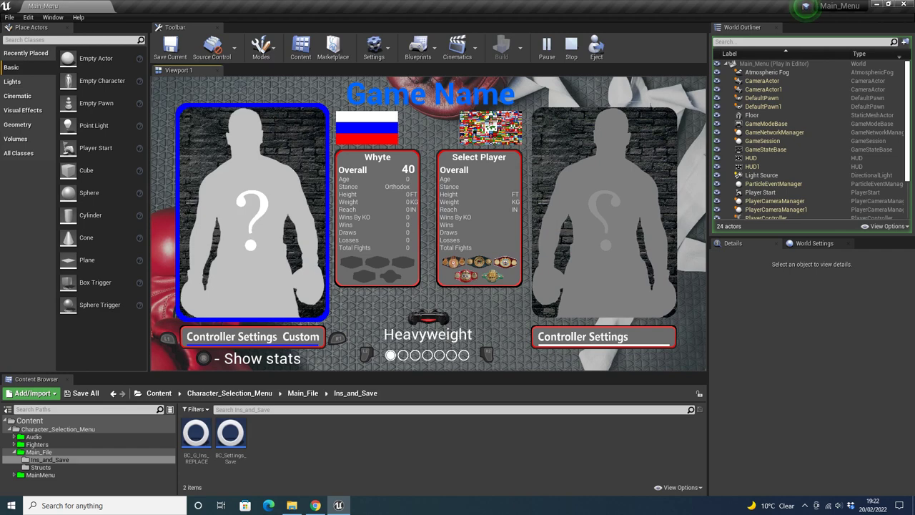
Cycle through the fighter selection options and move the controller to the second player's side in the Heavyweight class
key(Right)
key(Right)
key(Right)
key(Right)
key(Right)
key(q)
key(q)
key(q)
key(q)
key(q)
key(q)
key(q)
key(q)
key(q)
key(Right)
key(Left)
key(Right)
key(Right)
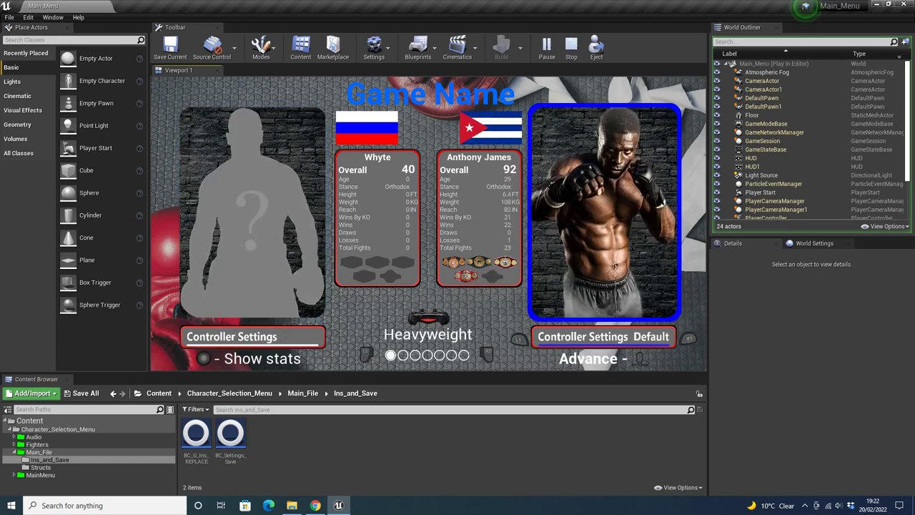
Move the controller back to the first player's side and switch the fighter selection to the Cruiserweight class
key(Left)
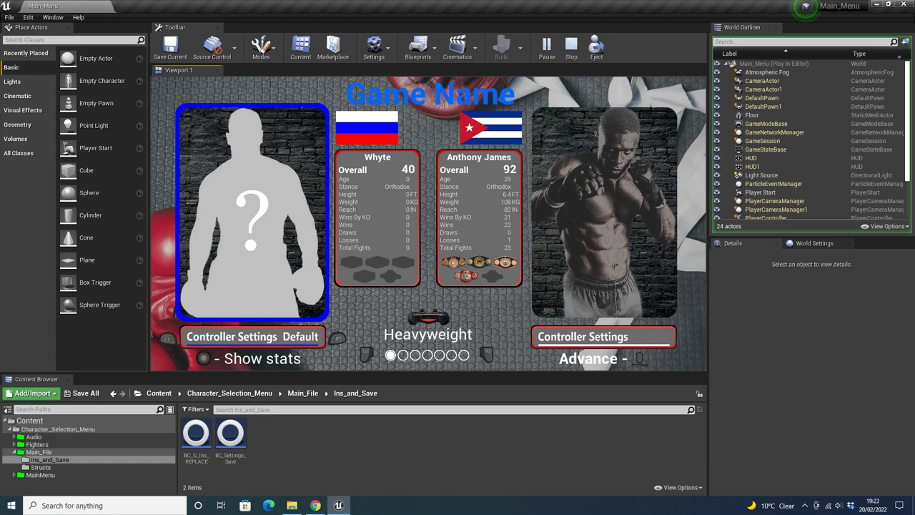
key(Right)
key(Left)
key(Right)
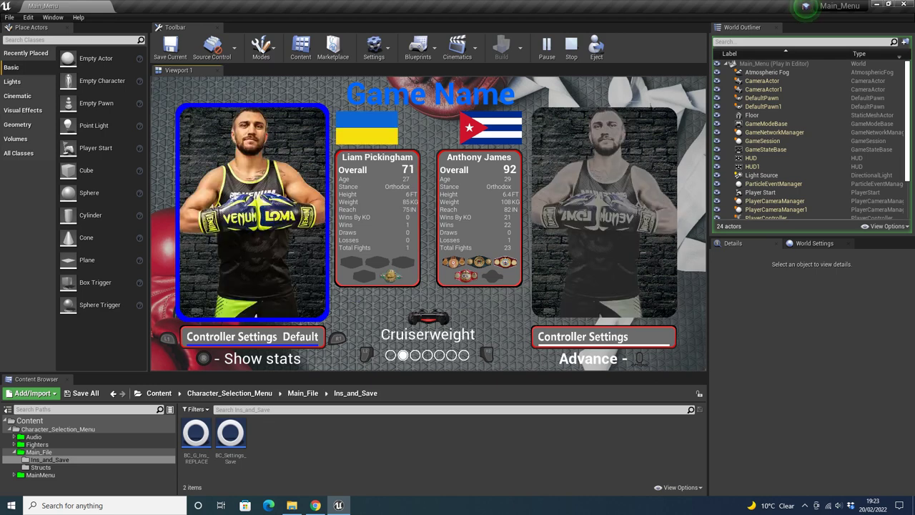
Step through the weight classes from Middleweight to the Exhibition Division and browse the first player's fighters there
key(e)
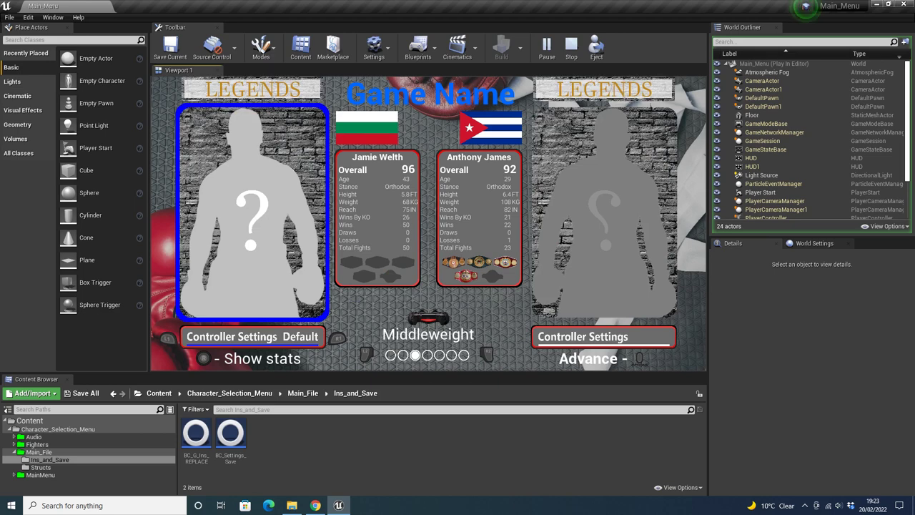
key(e)
key(e)
key(e)
key(e)
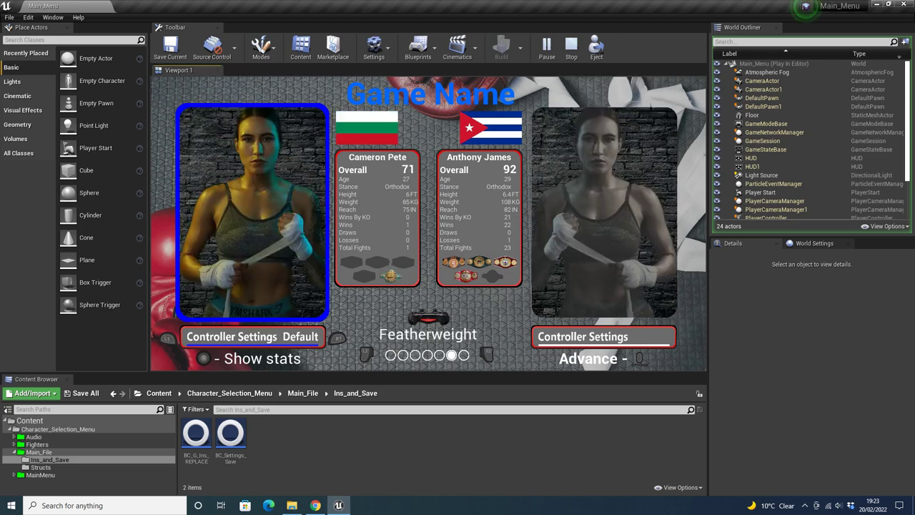
key(Right)
key(Right)
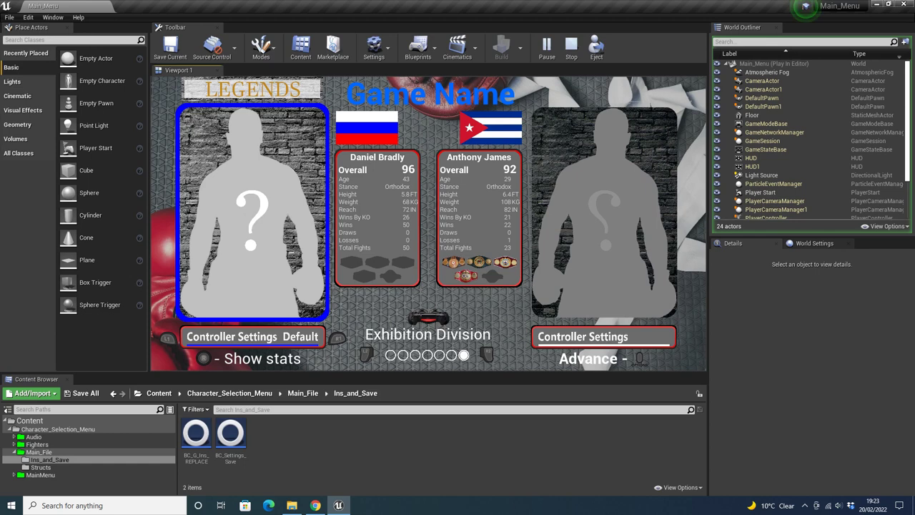
key(Left)
key(Right)
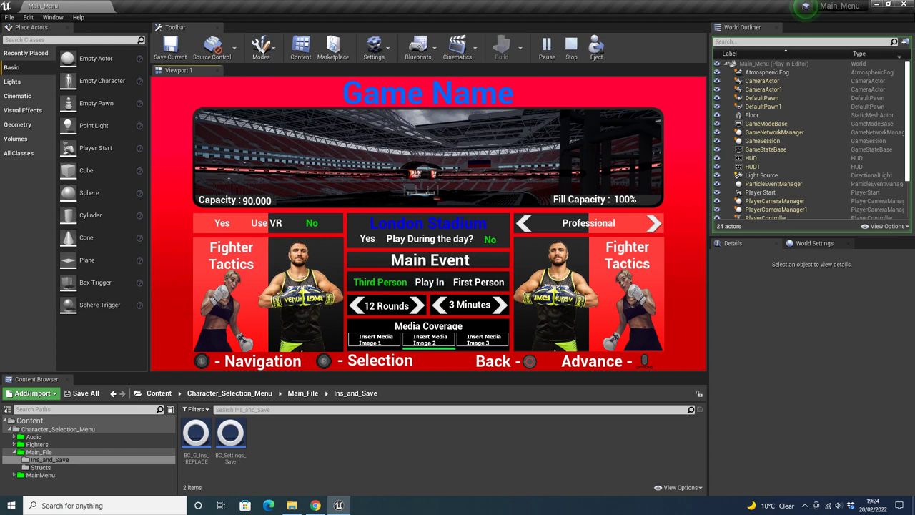
Set Play During the day to Yes for London Stadium and change the venue to L.A Stadium
key(Down)
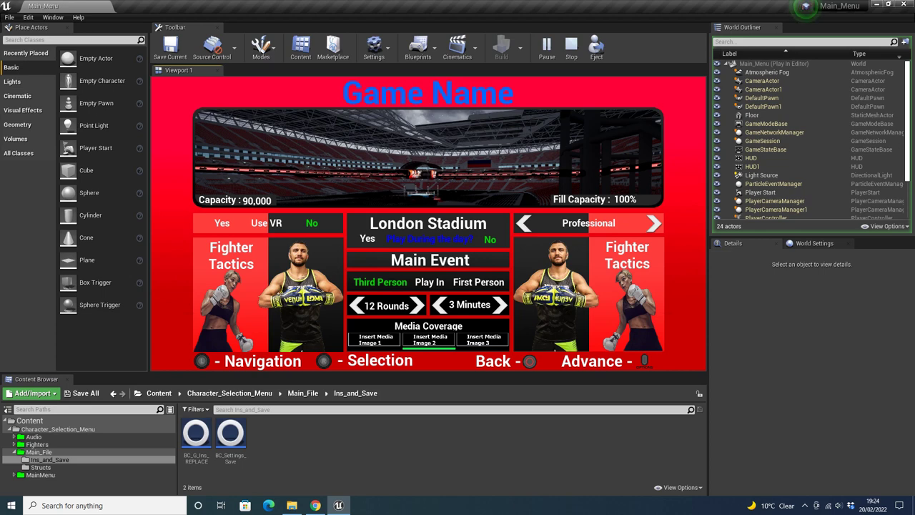
key(Left)
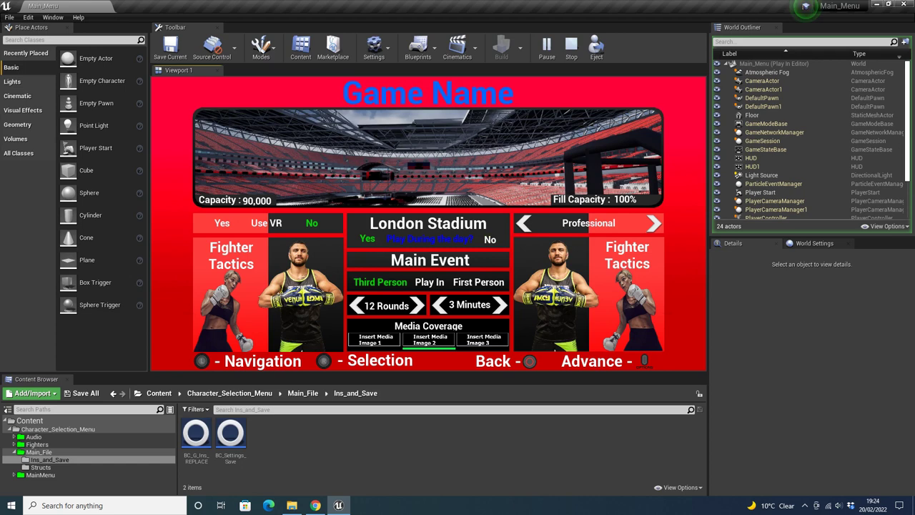
key(Down)
key(Up)
key(Up)
key(Right)
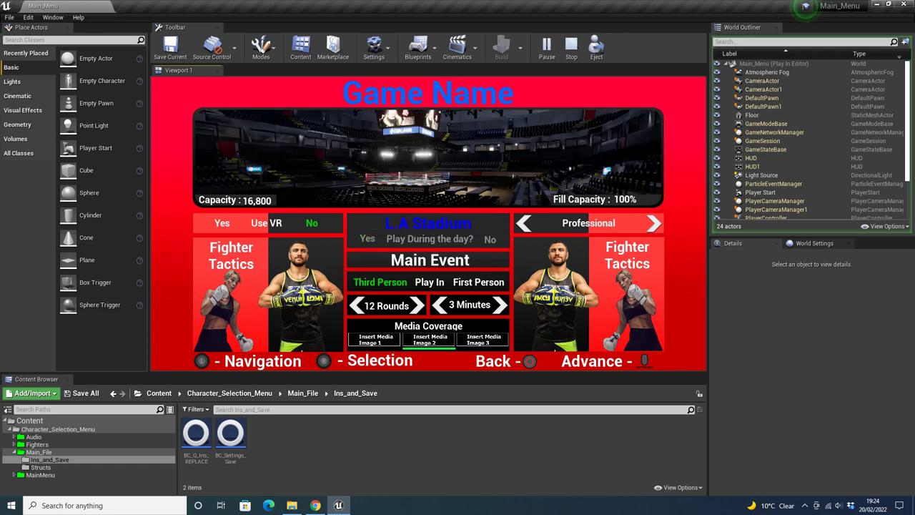
key(Left)
key(Right)
Cycle the bout's place on the event from Main Event through Co-Main Event and settle on Lower Card
key(Down)
key(Right)
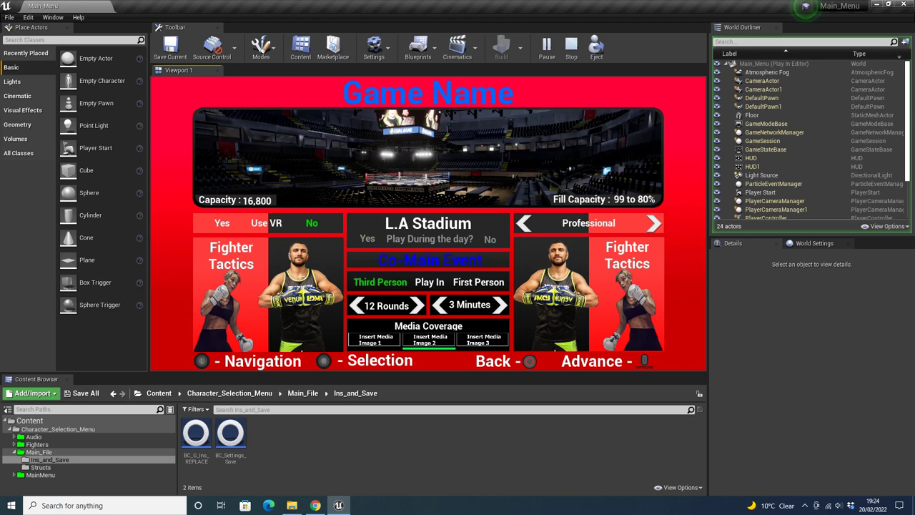
key(Left)
key(Right)
key(Right)
key(Right)
key(Right)
Set the fight length to 6 Rounds
key(Down)
key(Down)
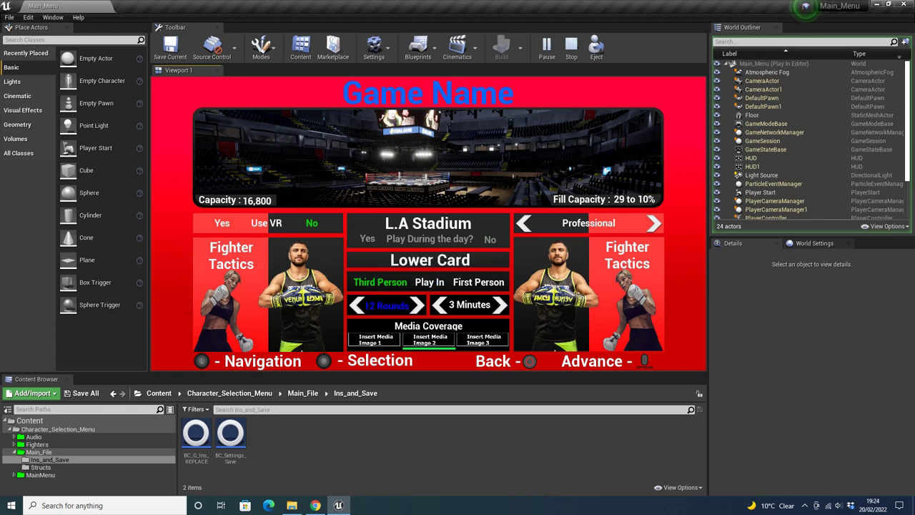
key(Right)
key(Left)
key(Left)
Set the duration of each round to 2.5 Minutes
key(Down)
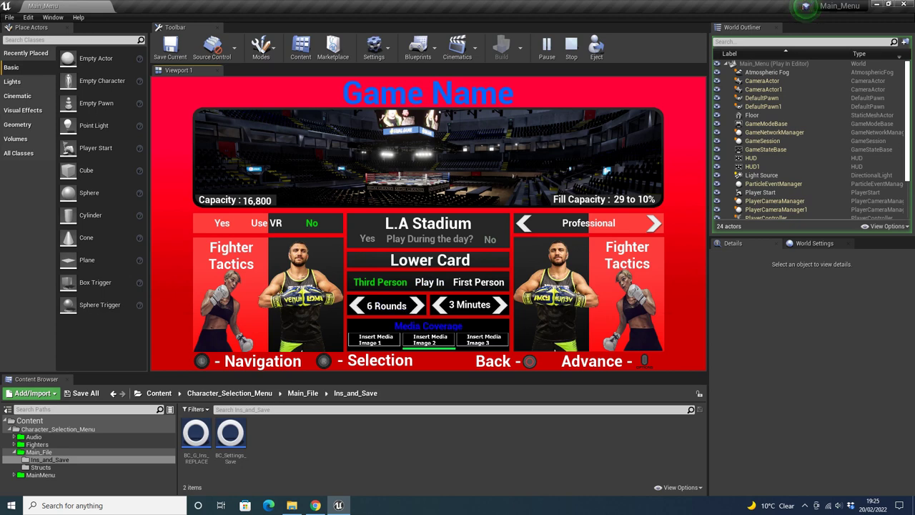
key(Up)
key(Left)
key(Left)
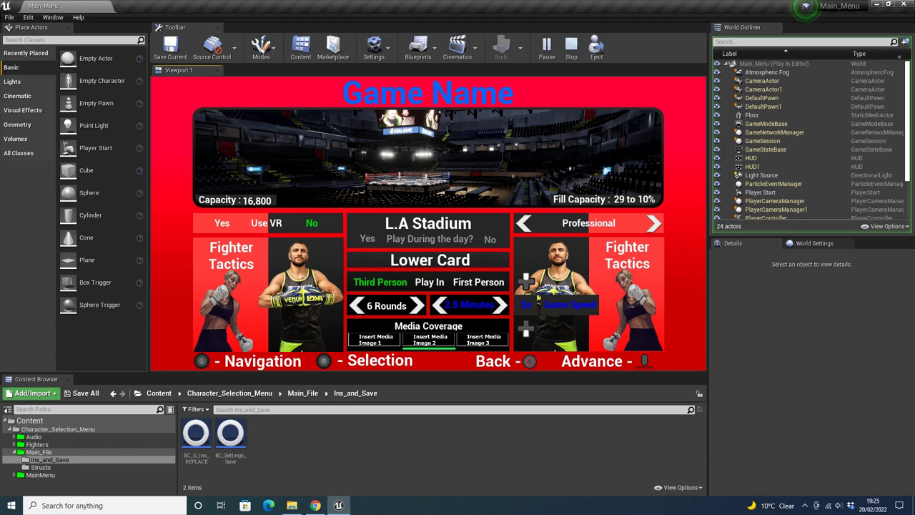
Cycle back and forth through the three Media Coverage images and finish on Insert Media Image 2
key(Down)
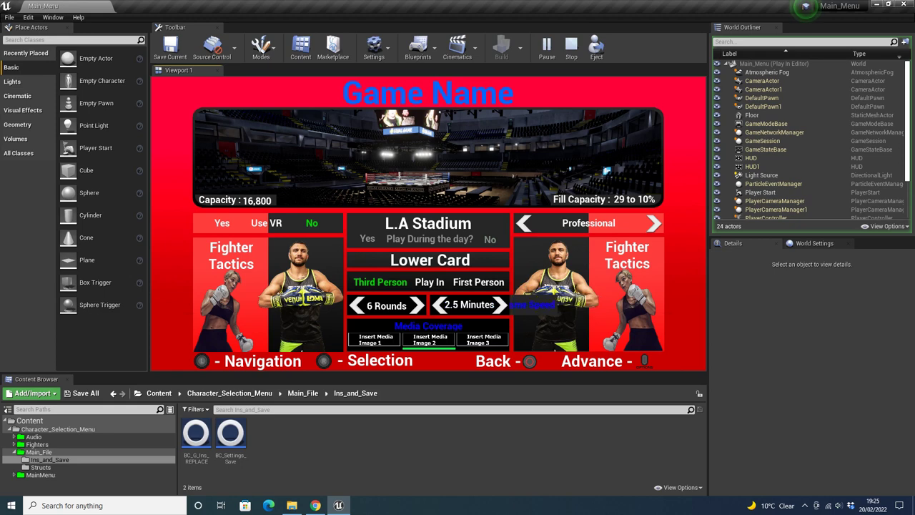
key(Left)
key(Right)
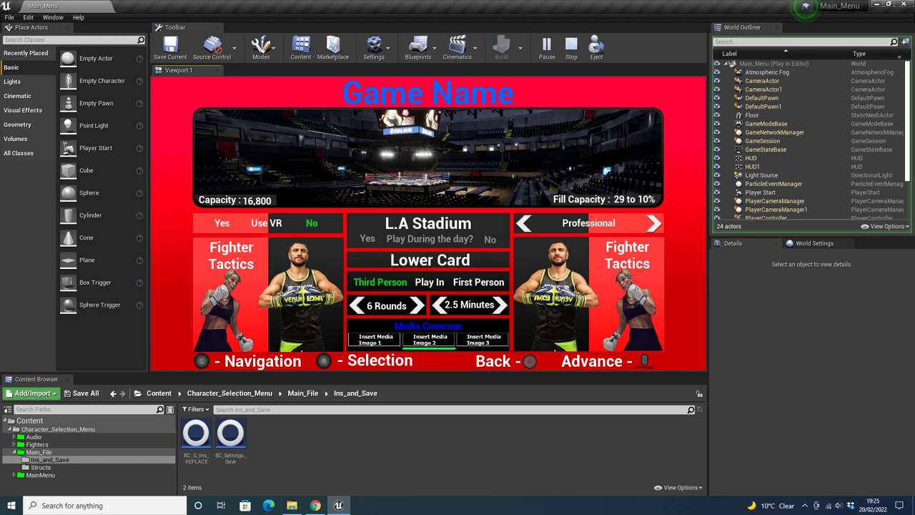
key(Right)
key(Left)
key(Left)
key(Right)
key(Right)
key(Left)
key(Left)
key(Right)
key(Right)
key(Left)
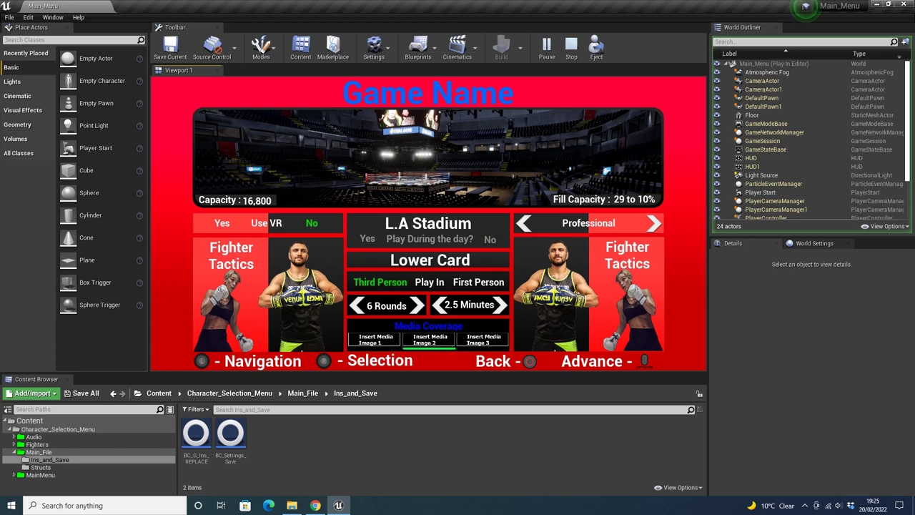